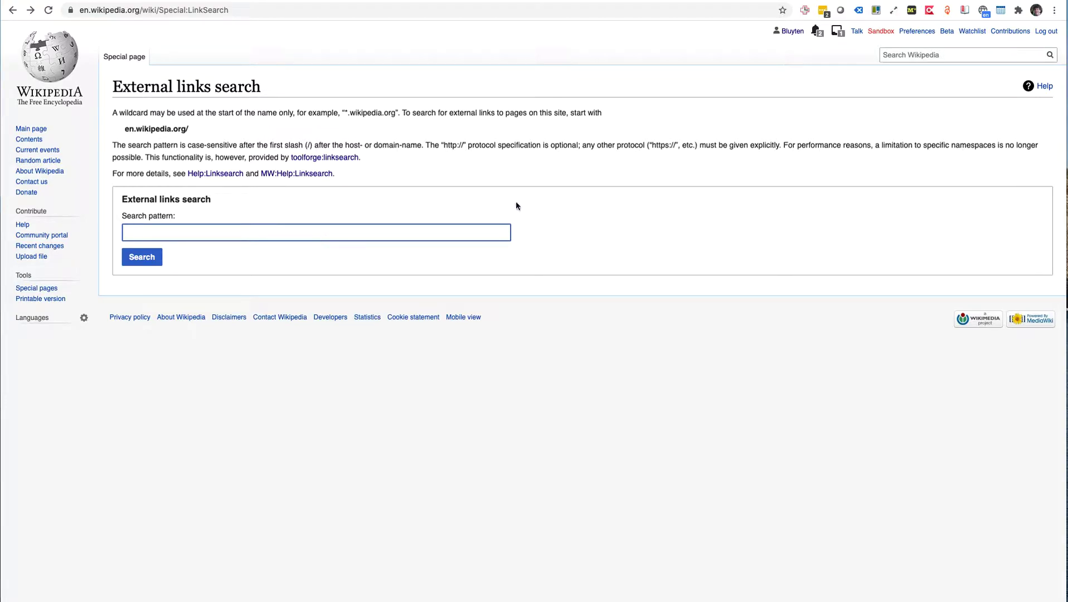
pyautogui.write('https://cgspace.cgiar.org')
pyautogui.click(142, 258)
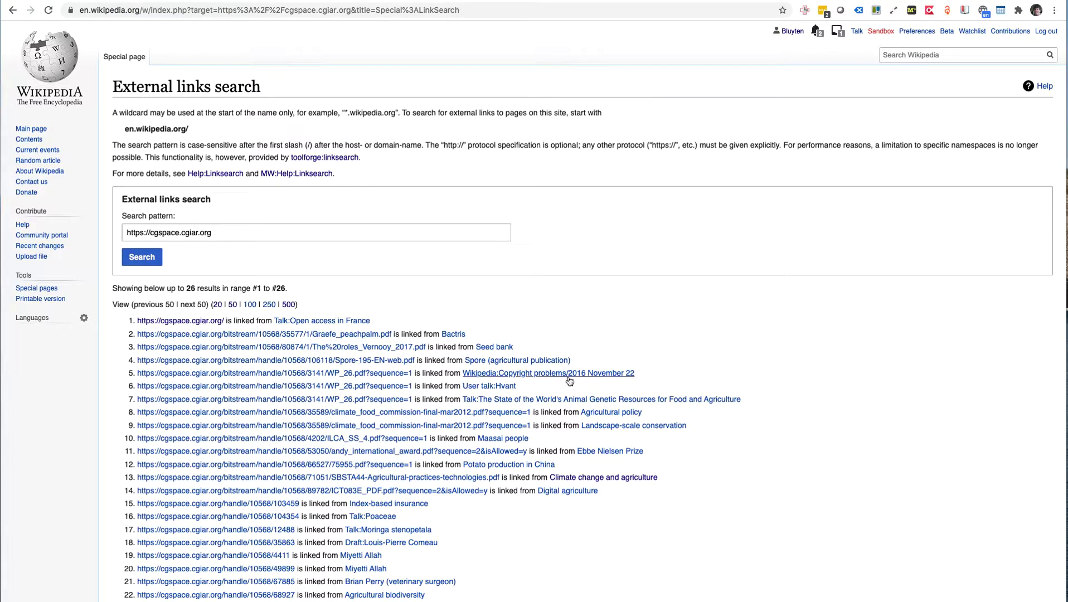
pyautogui.scroll(-1, 569, 381)
pyautogui.scroll(-2, 569, 380)
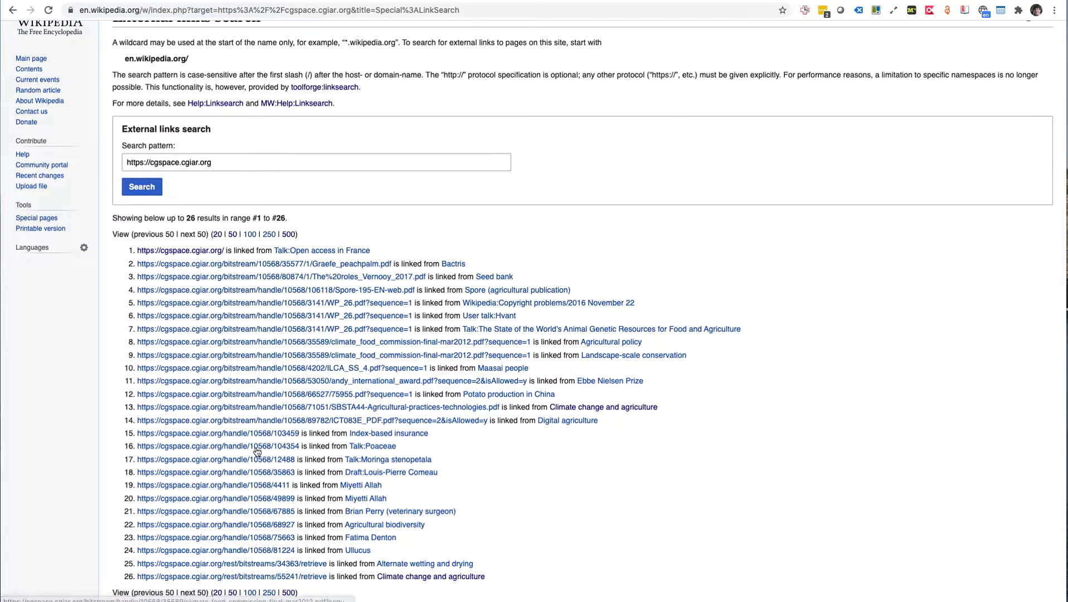
pyautogui.scroll(2, 578, 479)
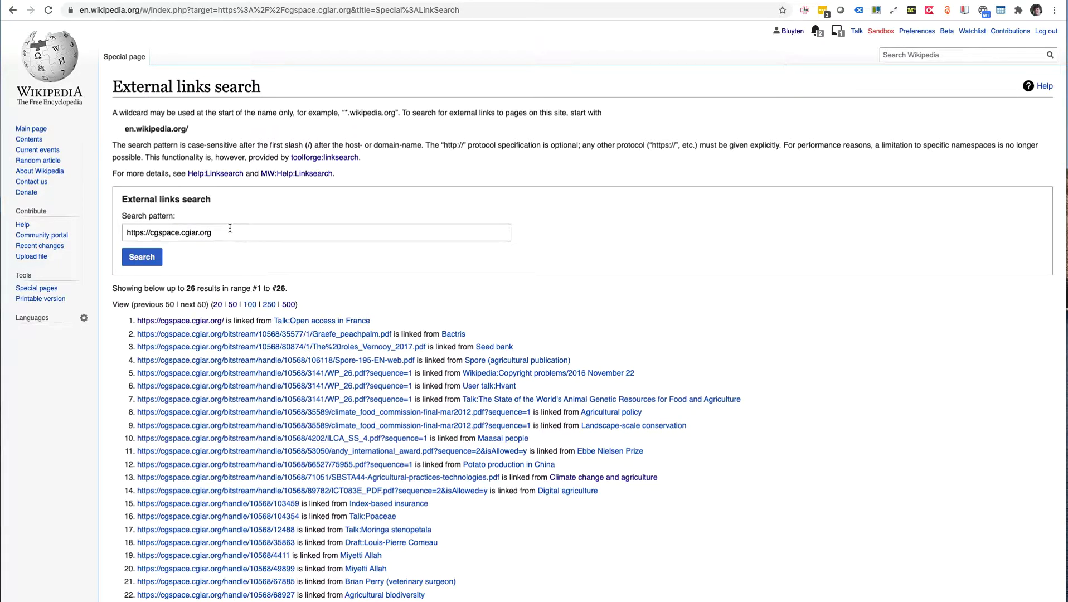
pyautogui.click(141, 232)
pyautogui.write('s')
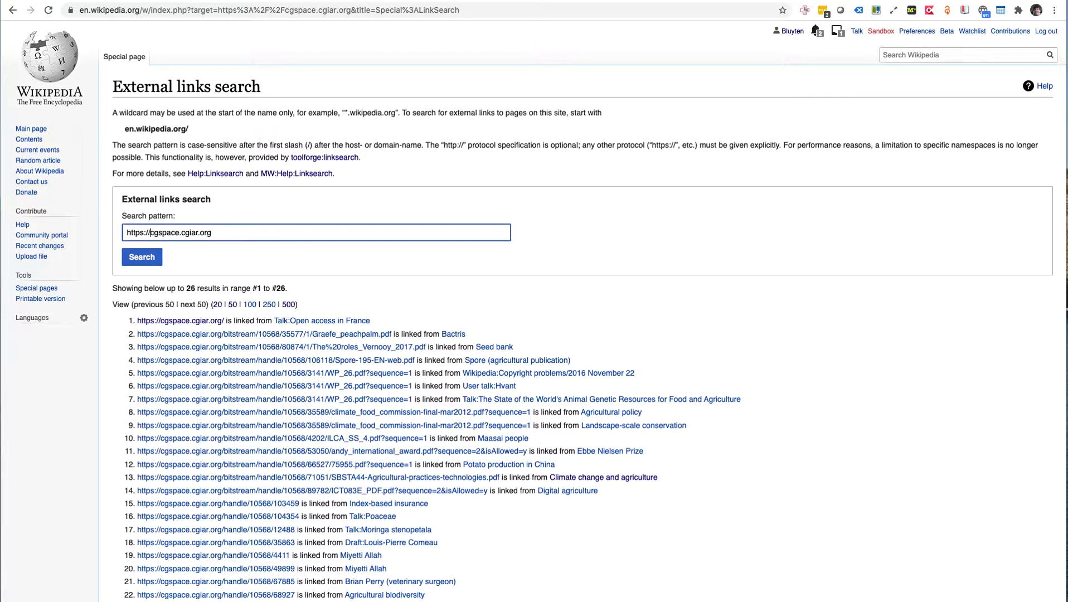
pyautogui.moveTo(150, 232); pyautogui.dragTo(126, 233)
pyautogui.press('BackSpace')
pyautogui.click(143, 257)
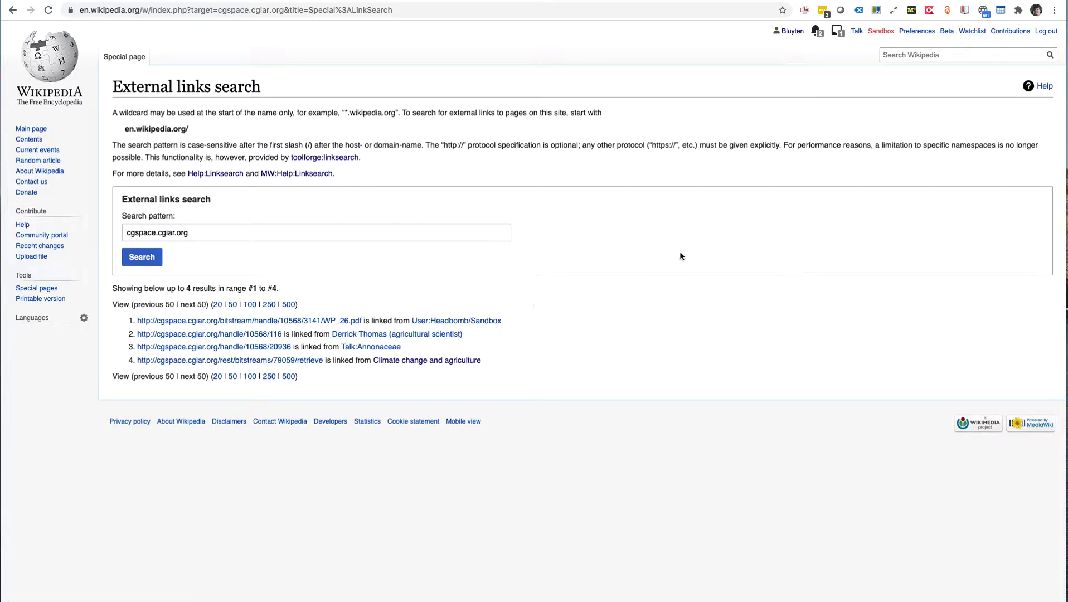
pyautogui.click(791, 31)
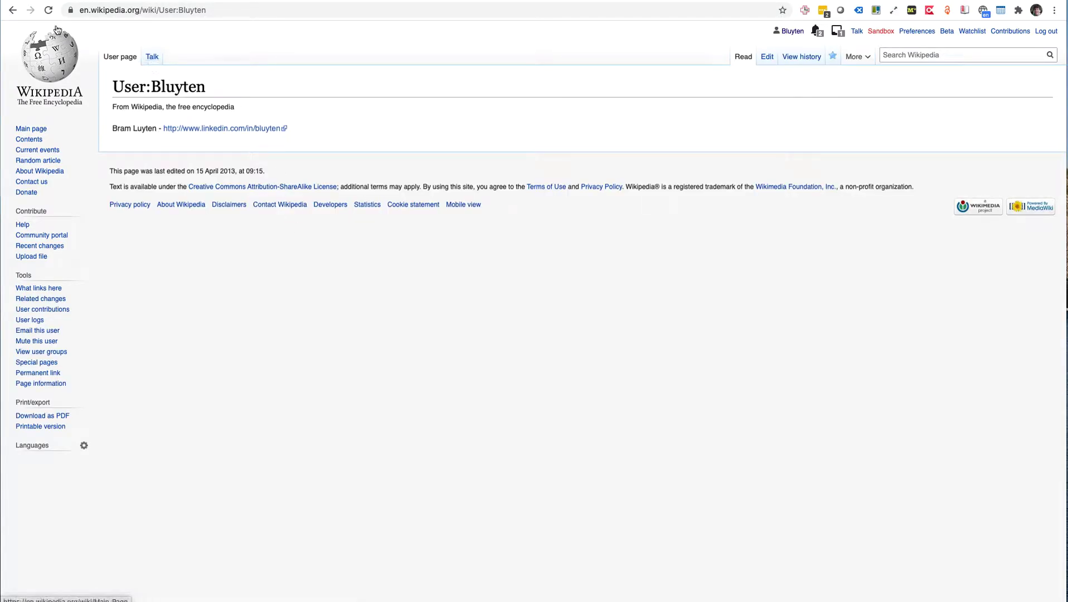
pyautogui.click(12, 10)
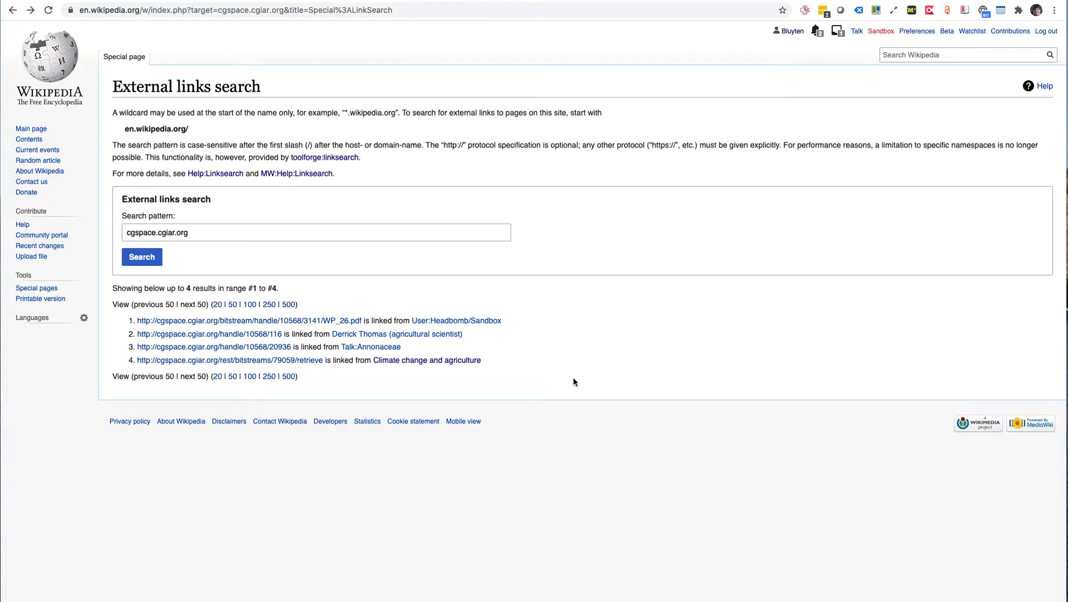
# Step: Open the Climate change and agriculture article and find 'cgspace' on the page
pyautogui.click(425, 364)
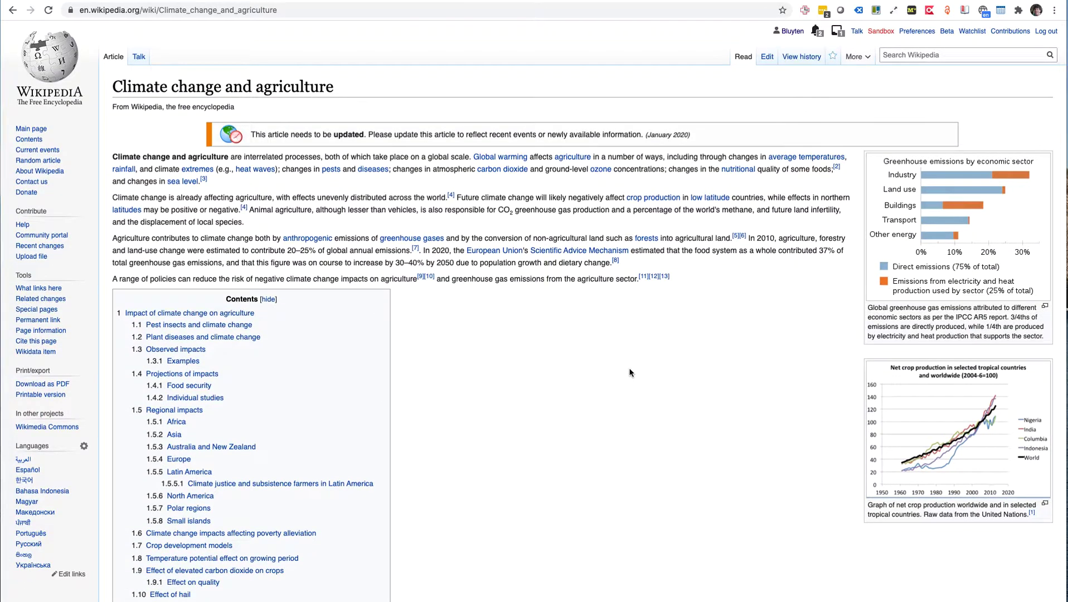
pyautogui.hotkey('ctrl', 'f')
pyautogui.write('cgspace')
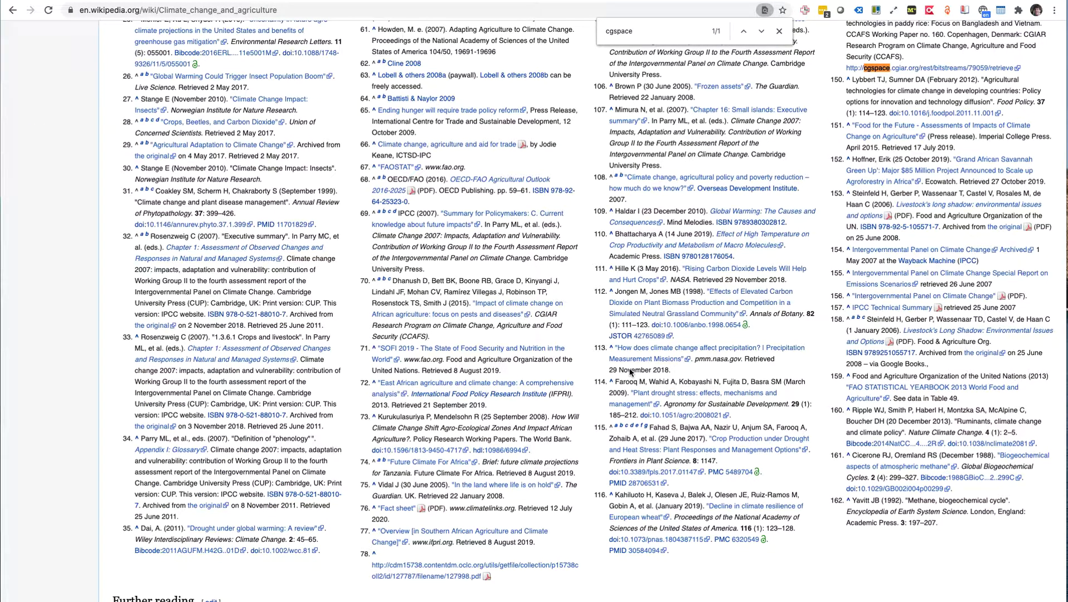
pyautogui.press('Escape')
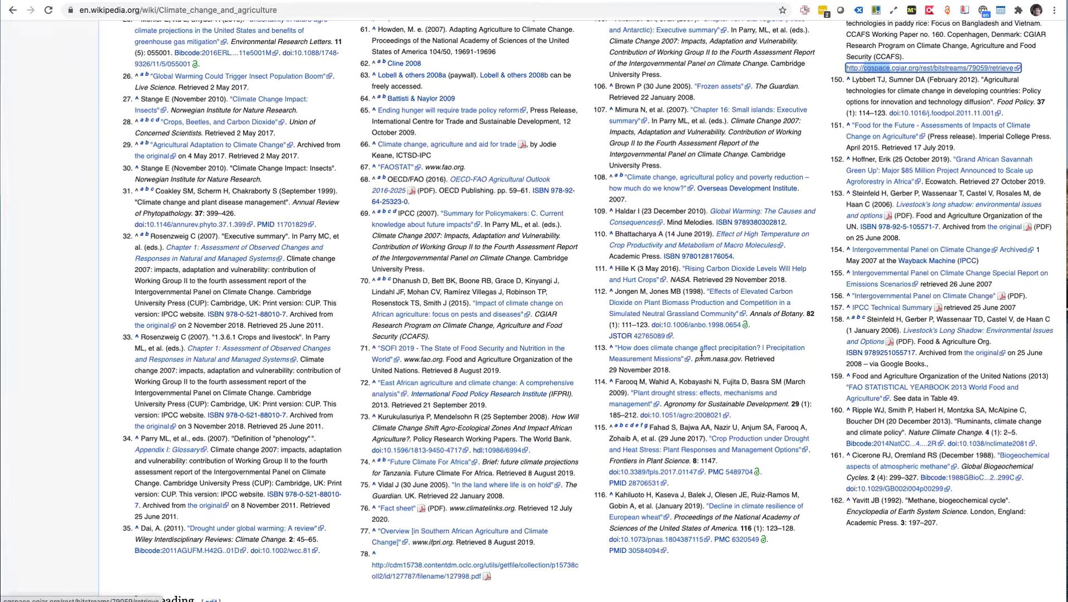
# Step: Inspect reference 149's http cgspace citation, then scroll back to the article top
pyautogui.scroll(2, 821, 311)
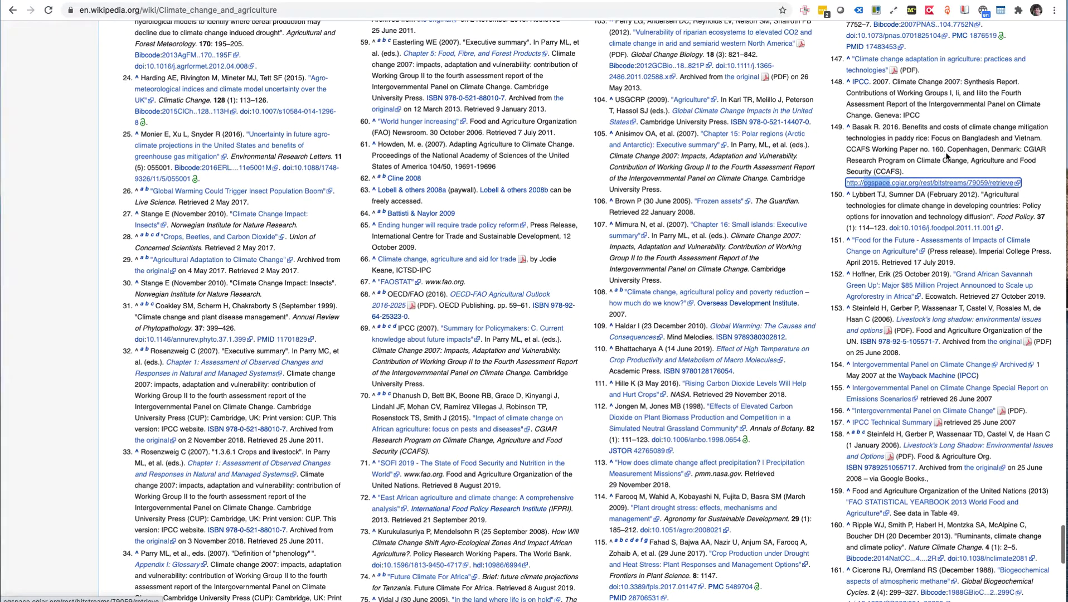
pyautogui.click(861, 141)
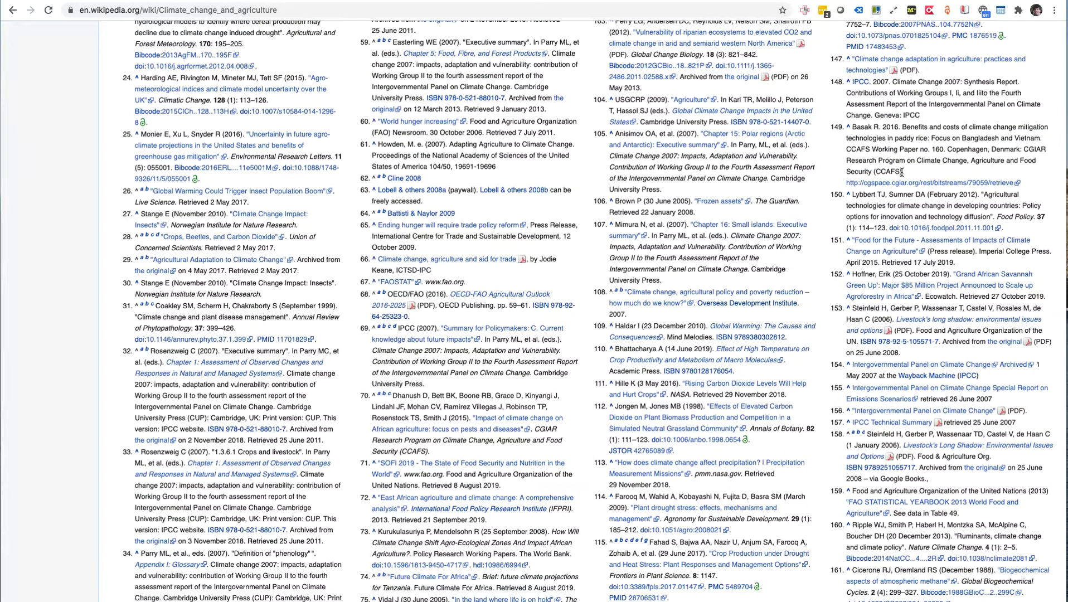
pyautogui.moveTo(904, 172); pyautogui.dragTo(871, 149)
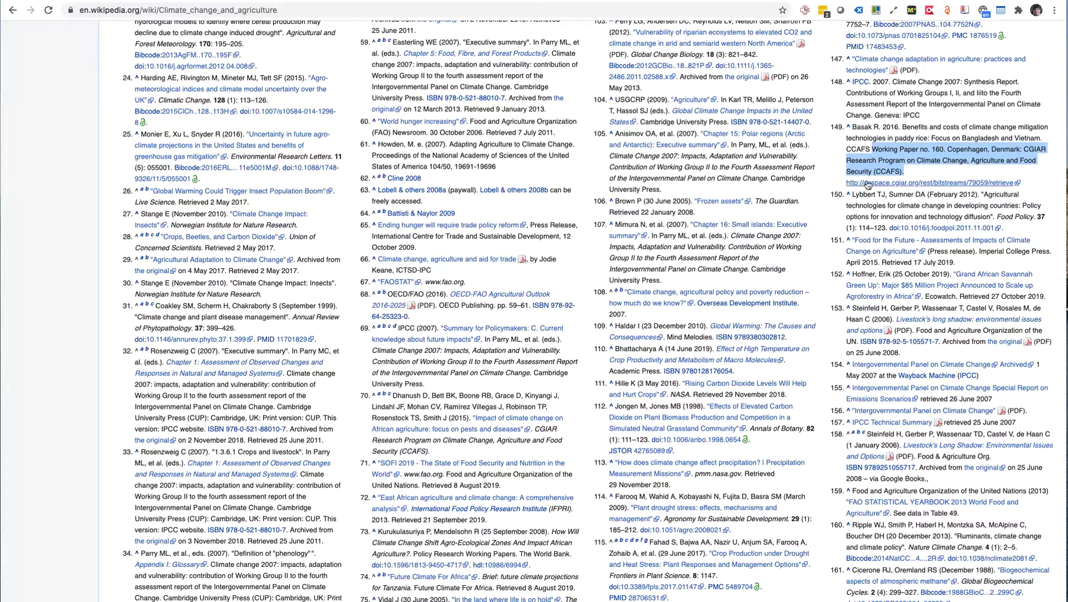
pyautogui.click(830, 167)
pyautogui.scroll(2, 769, 191)
pyautogui.scroll(15, 769, 191)
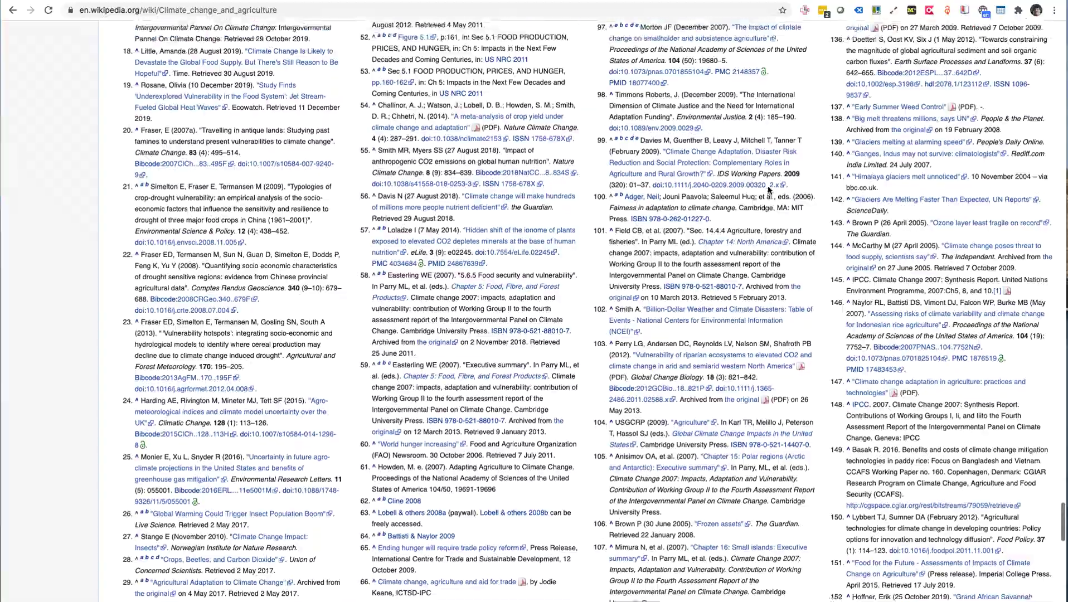
pyautogui.scroll(20, 768, 190)
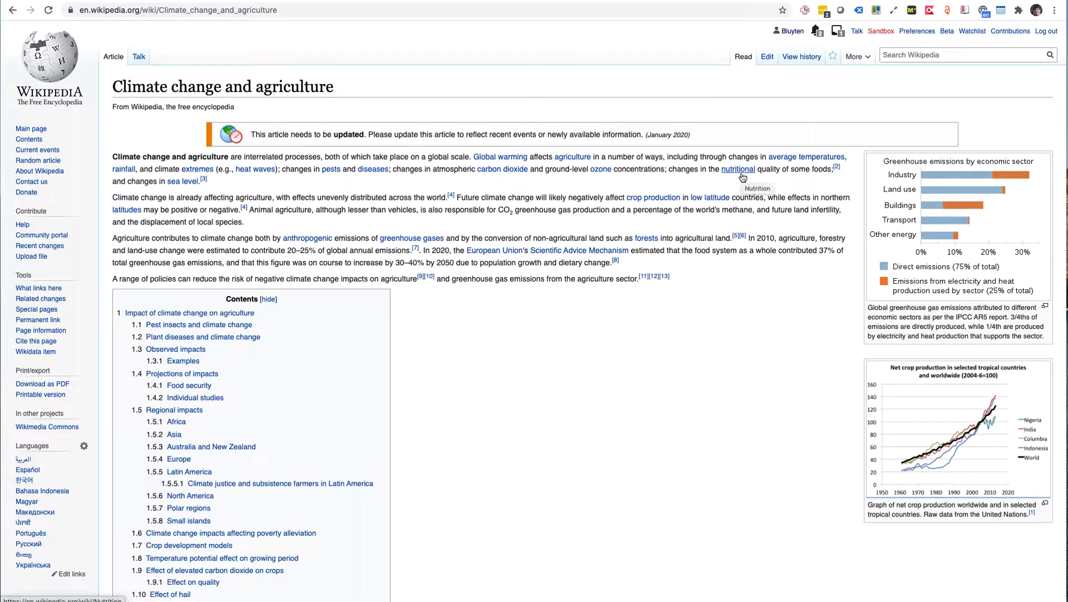
# Step: Open the Climate change and agriculture article's wikitext source editor
pyautogui.click(767, 57)
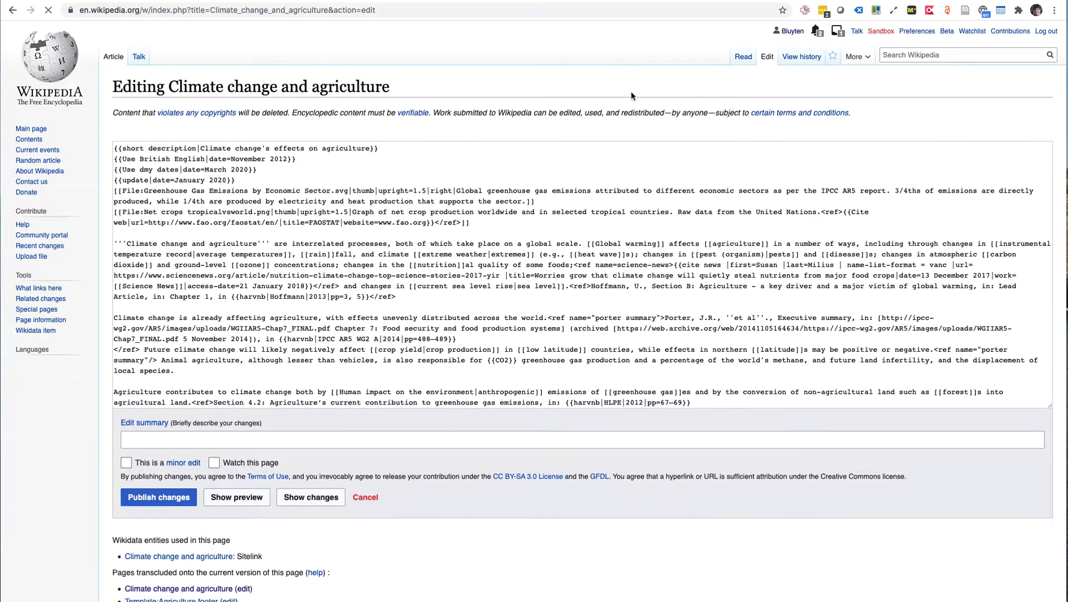
pyautogui.scroll(-3, 553, 234)
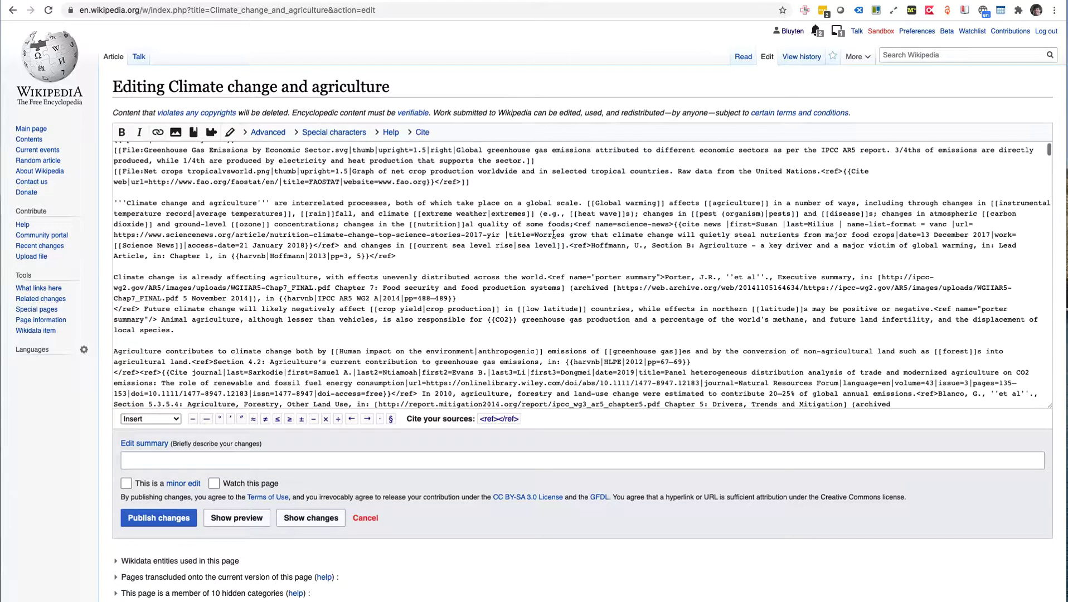
pyautogui.scroll(-10, 554, 234)
pyautogui.scroll(4, 554, 234)
pyautogui.scroll(6, 553, 234)
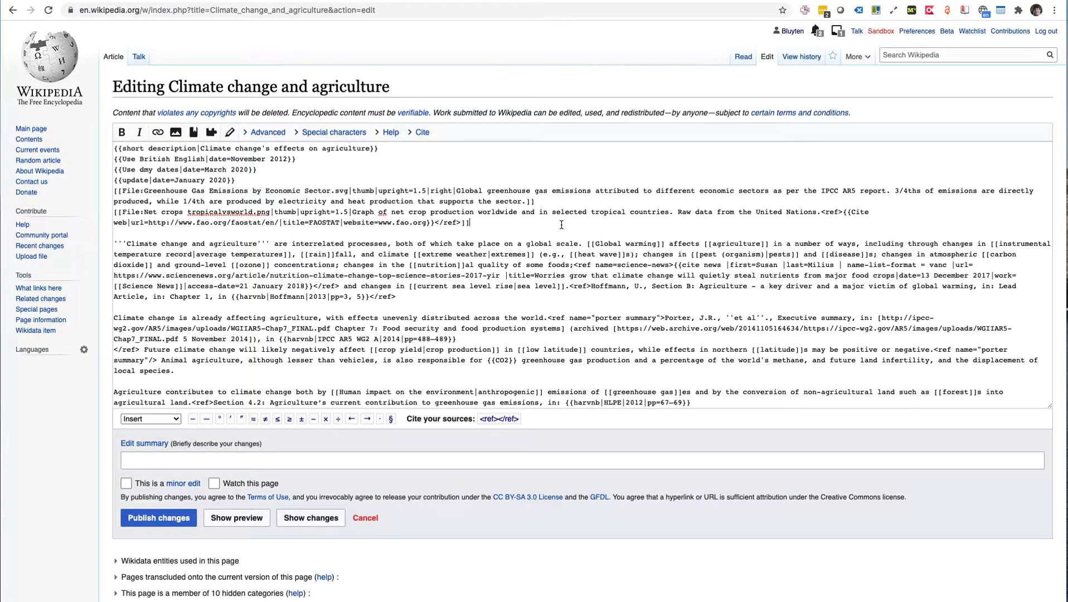
# Step: Step through the three 'cgspace' matches in the wikitext to the http one
pyautogui.press('super+f')
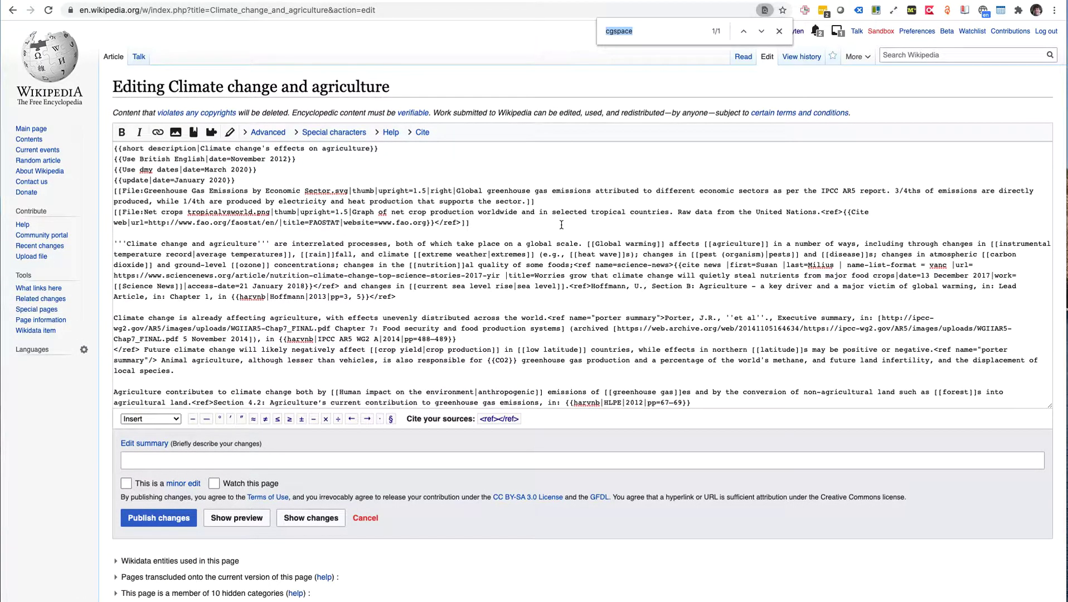
pyautogui.write('cgspace')
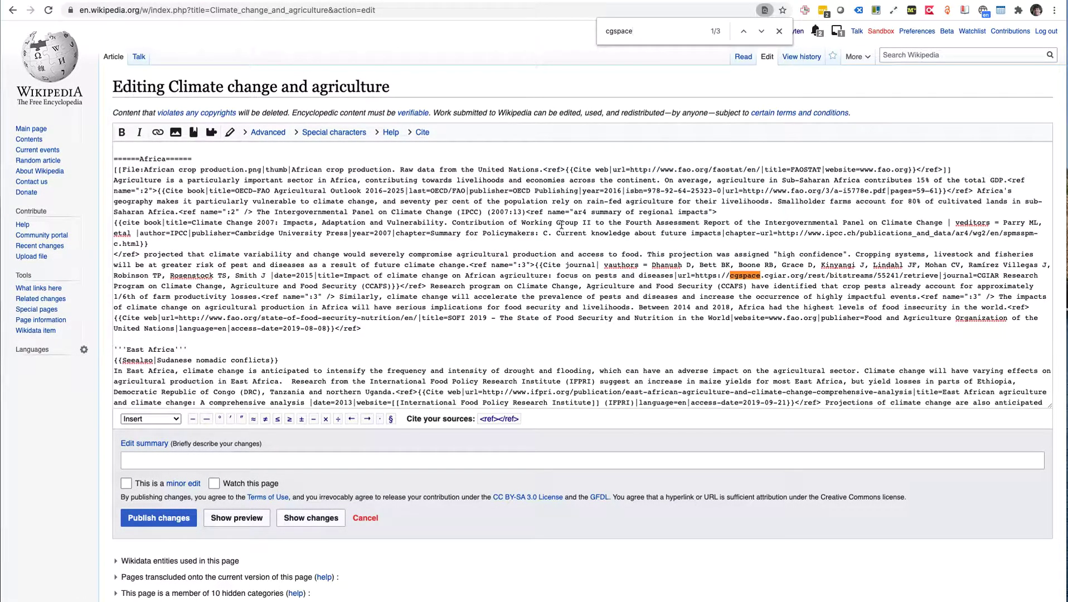
pyautogui.press('Return')
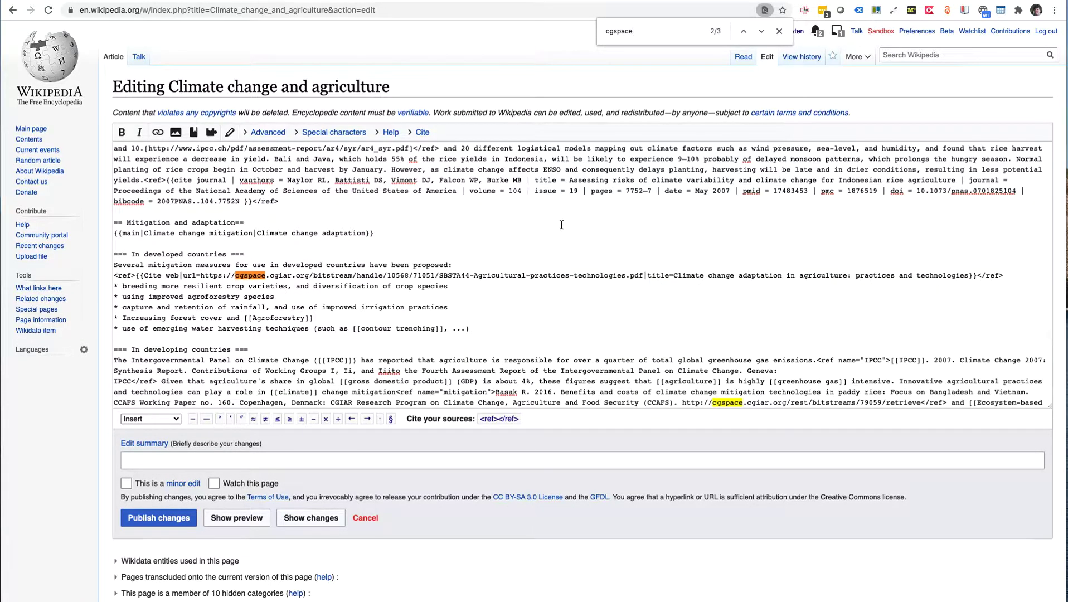
pyautogui.hotkey('shift', 'Return')
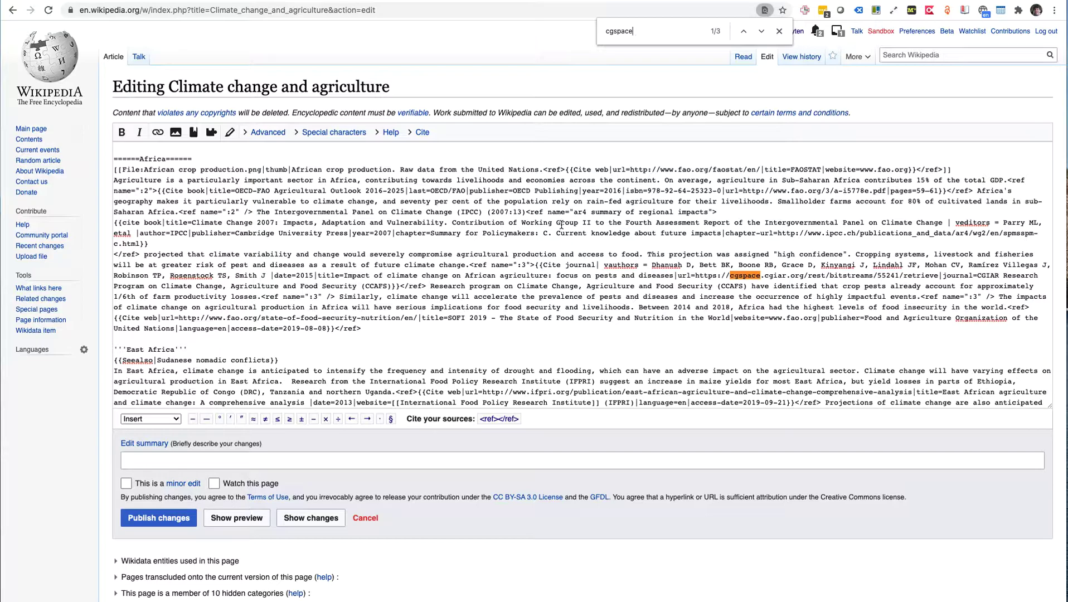
pyautogui.press('Return')
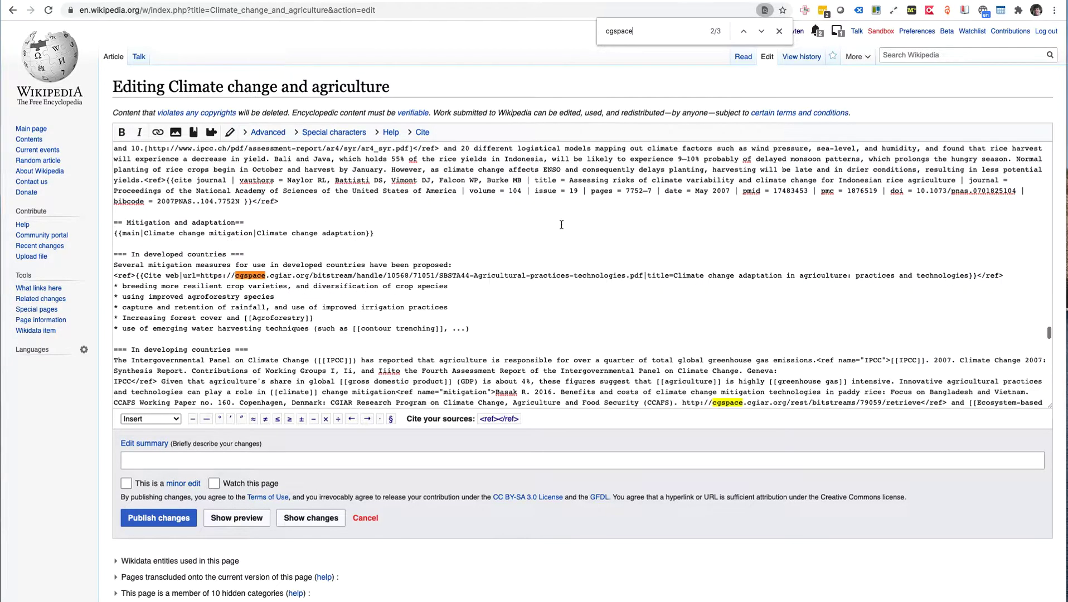
pyautogui.press('Return')
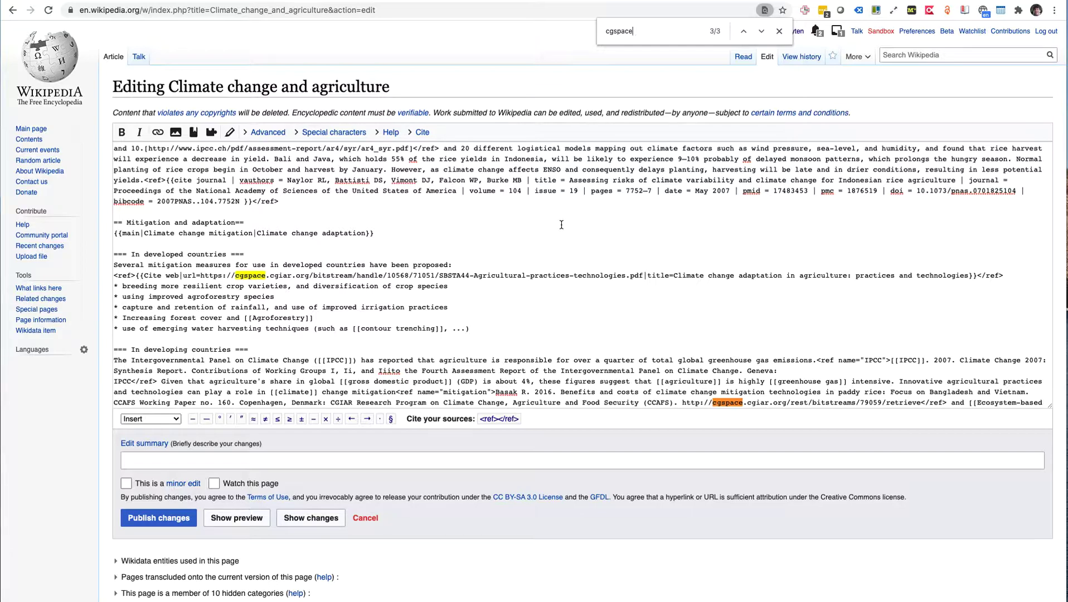
pyautogui.press('Escape')
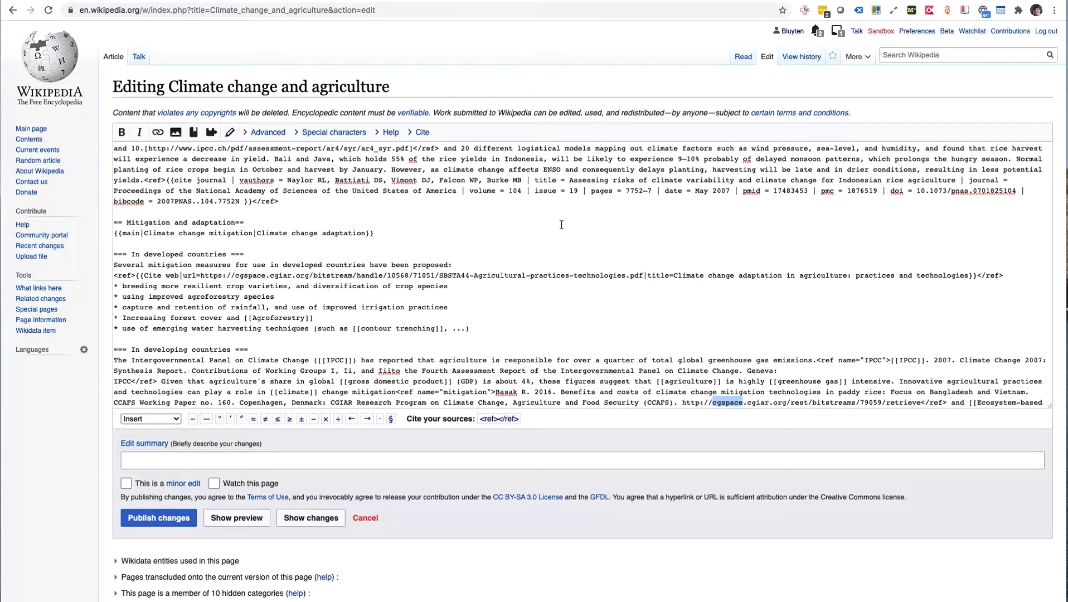
# Step: Change the cgspace citation link from http to https in the wikitext
pyautogui.click(699, 403)
pyautogui.write('s')
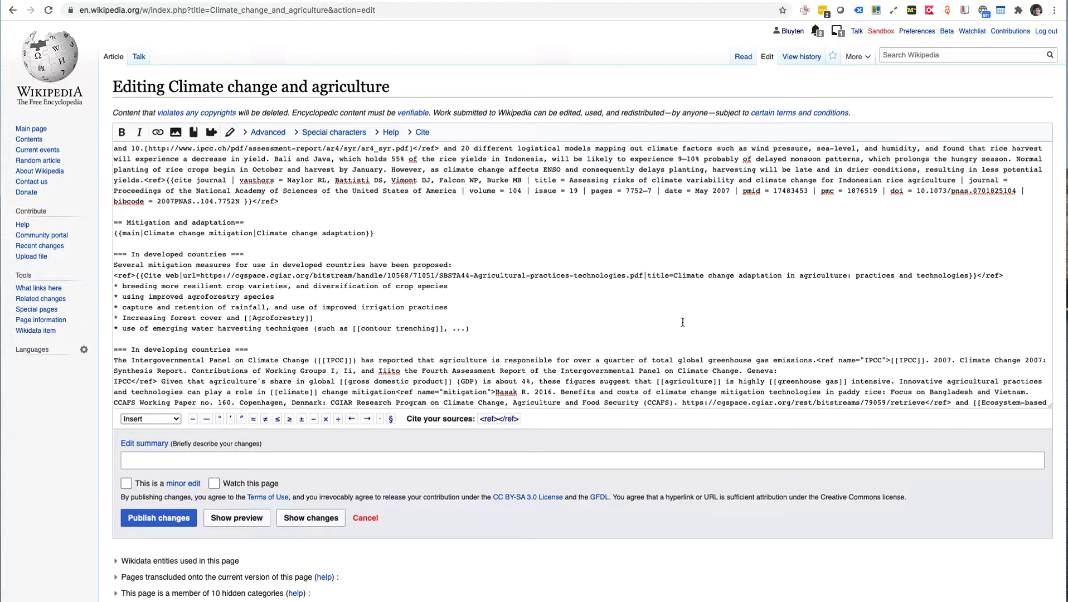
pyautogui.scroll(-2, 682, 322)
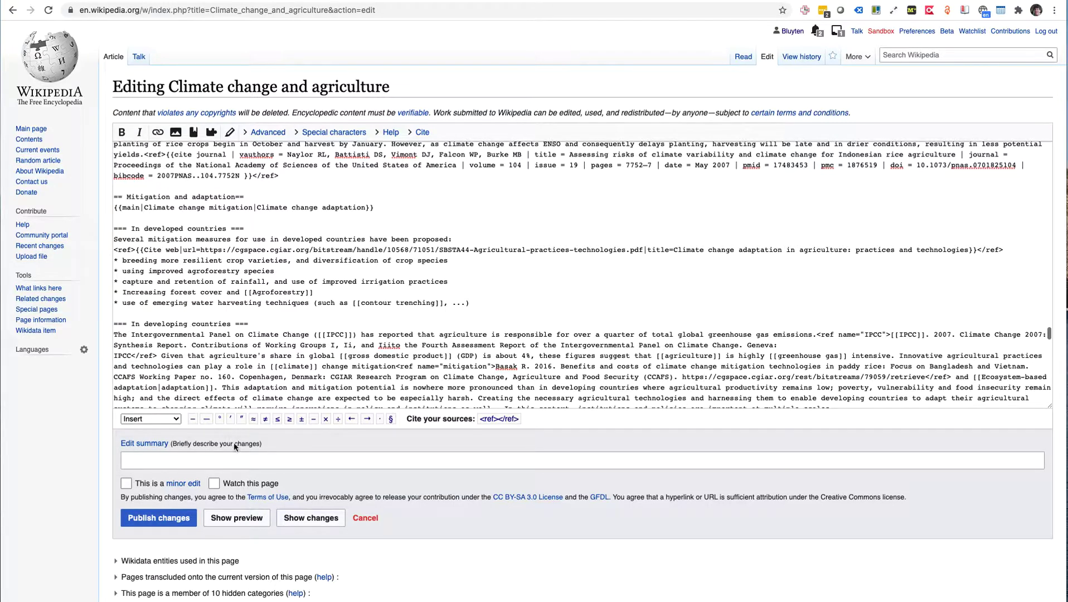
# Step: Publish as a minor edit with summary 'Protocol changes link http => https'
pyautogui.click(366, 462)
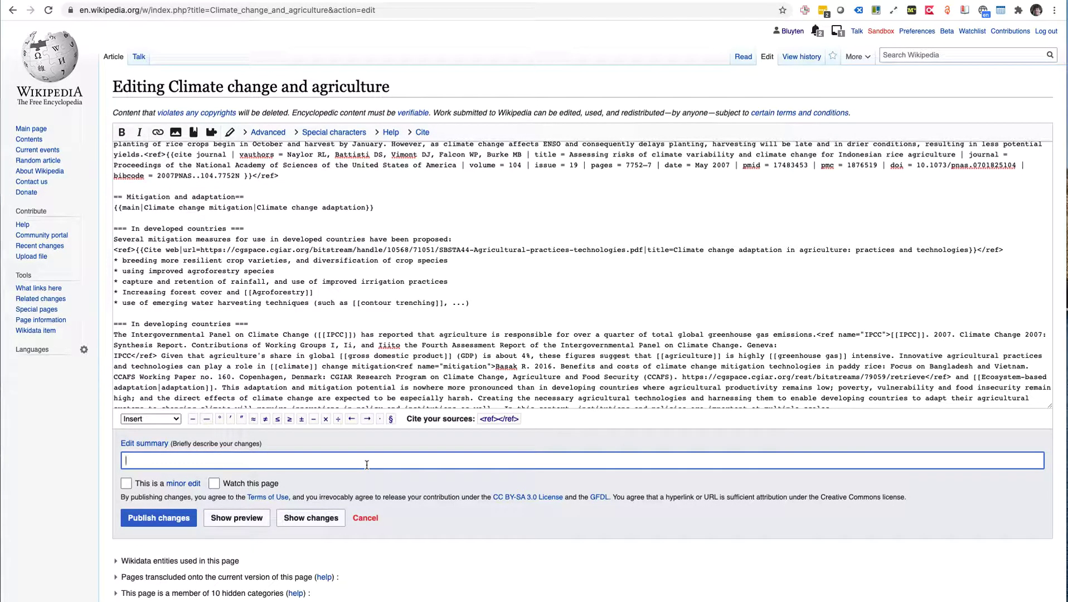
pyautogui.write('Protocol changes for')
pyautogui.write('link http =>')
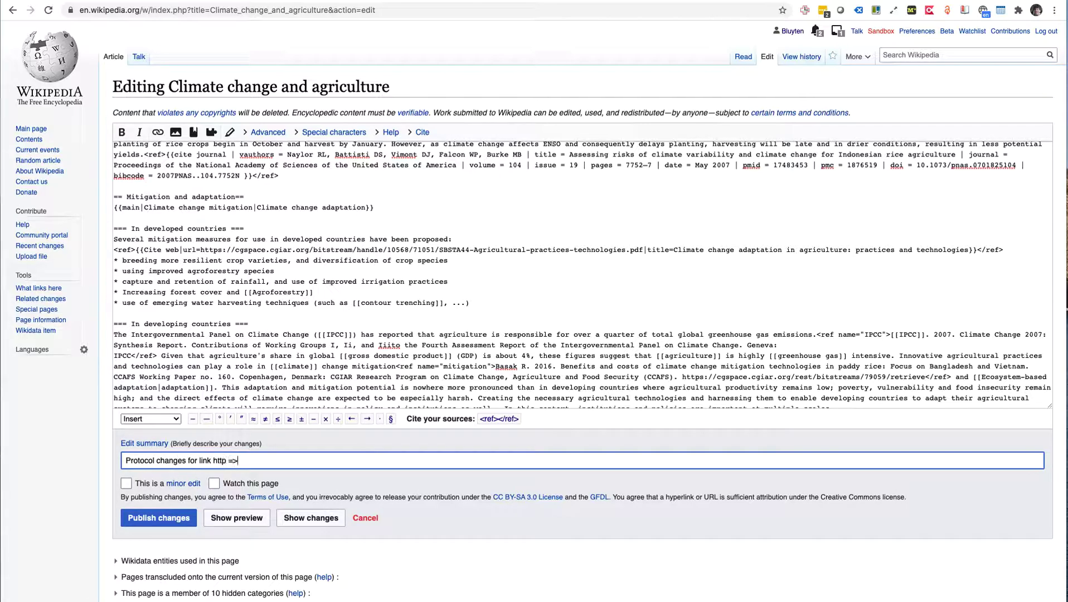
pyautogui.write(' https')
pyautogui.click(126, 484)
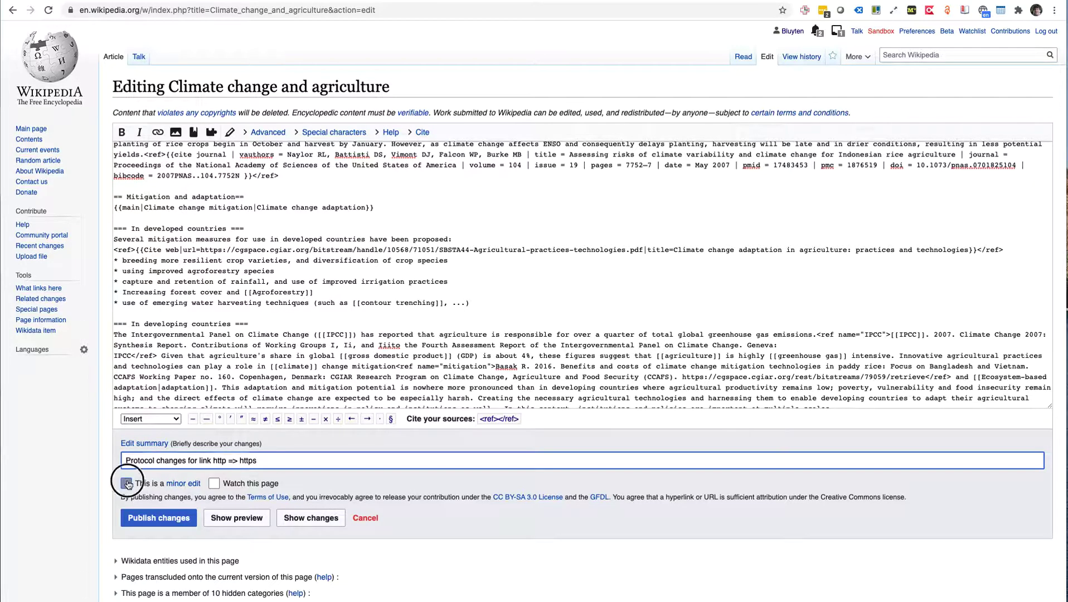
pyautogui.click(151, 518)
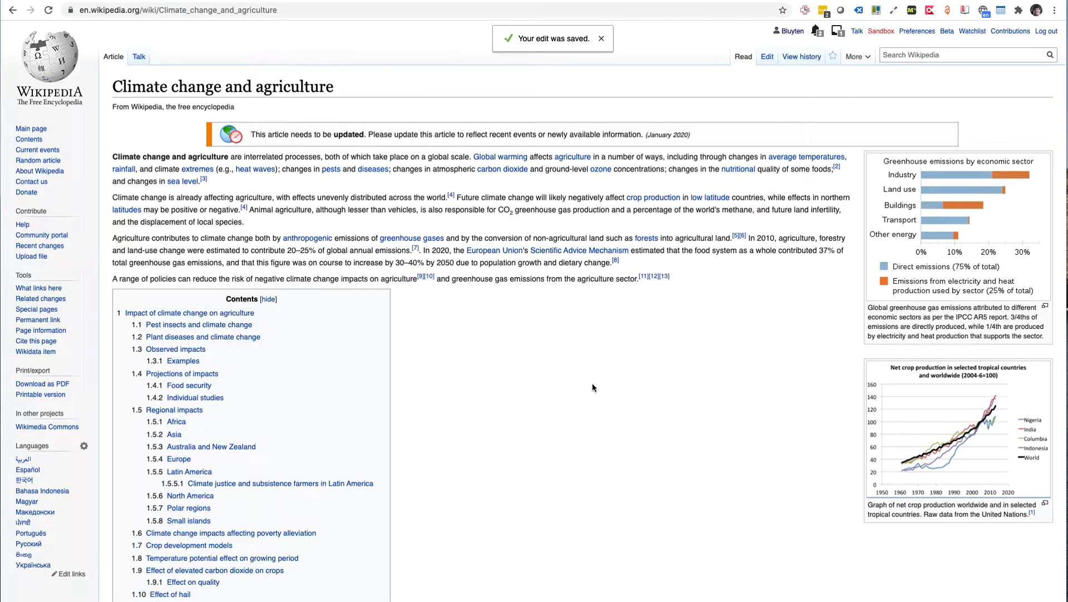
# Step: Find 'cgspace' in the saved article to confirm https, then return to the 4-result links search
pyautogui.press('super+f')
pyautogui.write('cgspace')
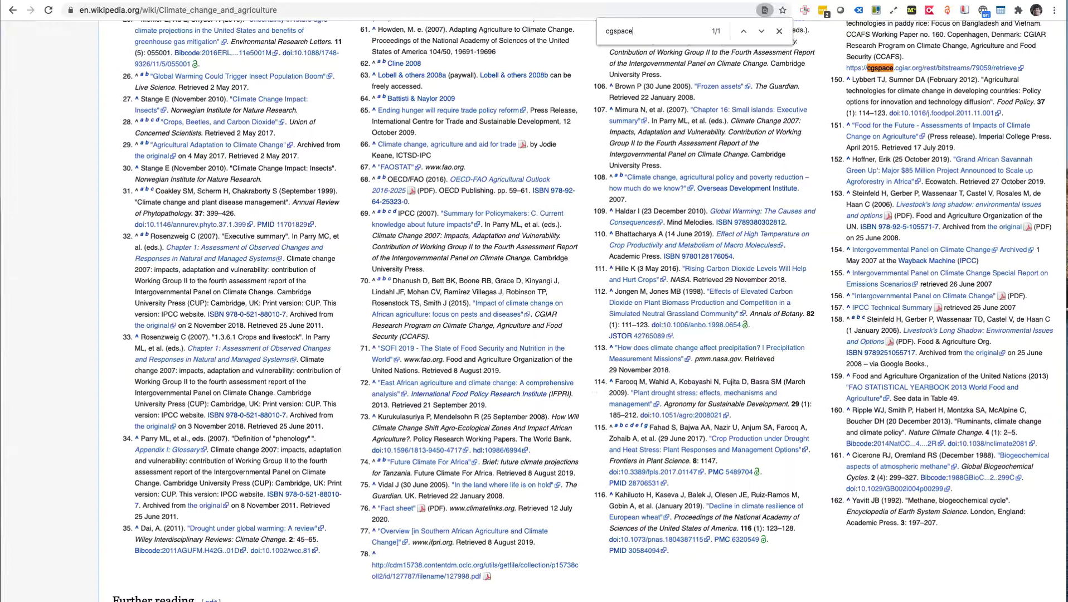
pyautogui.click(780, 32)
pyautogui.scroll(20, 797, 123)
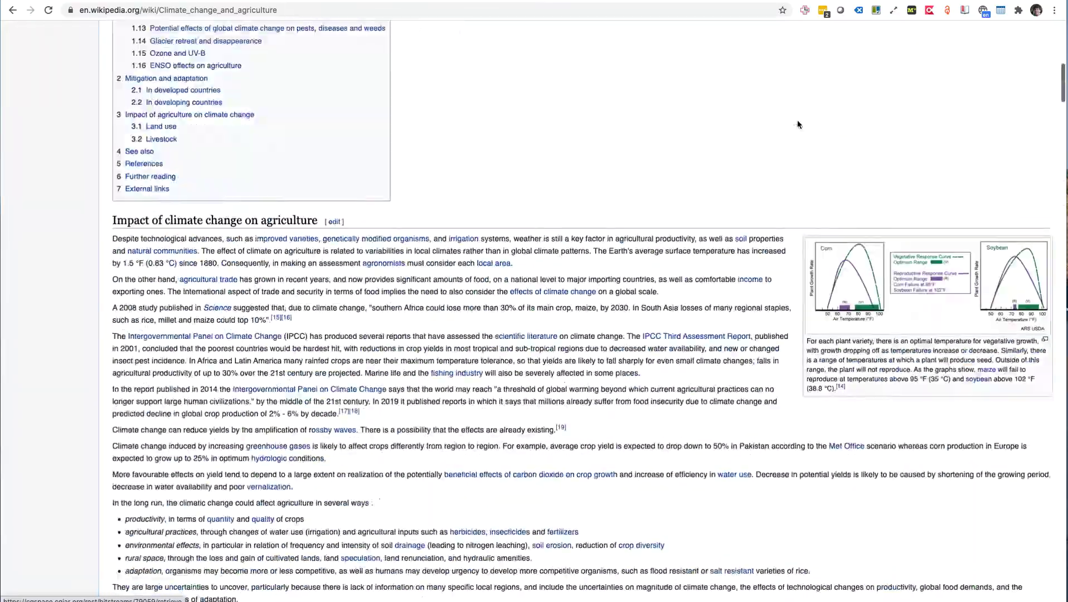
pyautogui.scroll(10, 797, 124)
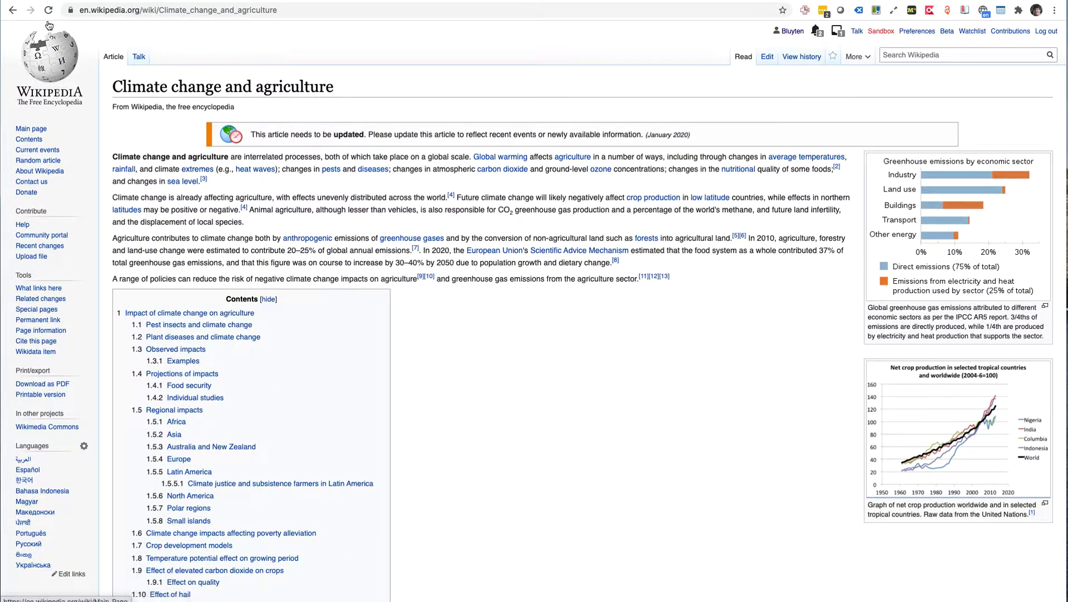
pyautogui.moveTo(12, 10); pyautogui.dragTo(52, 58)
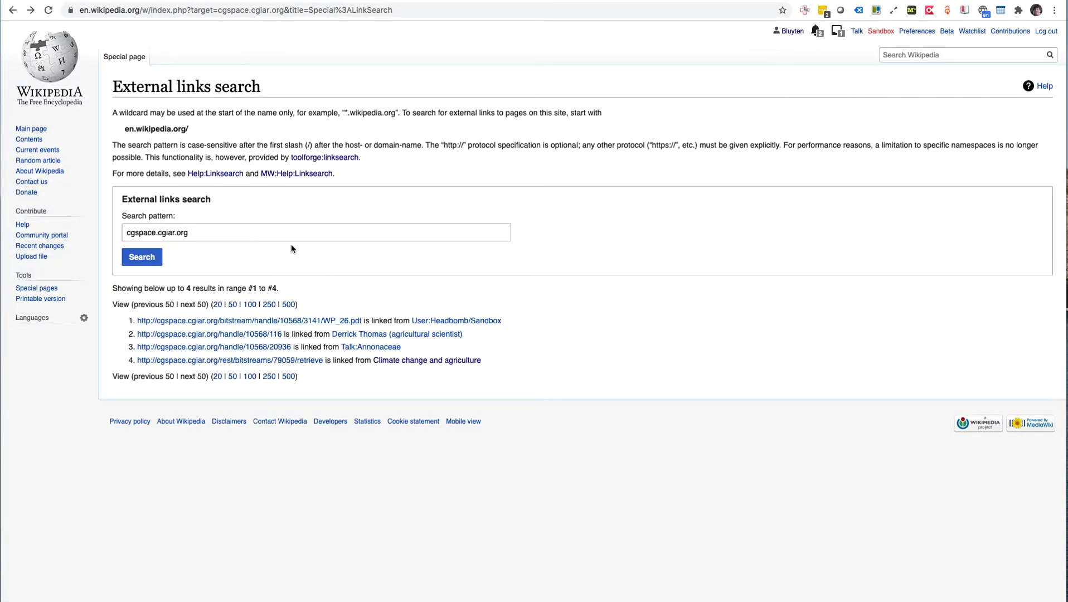
# Step: Load the same external links search on French Wikipedia by changing en to fr
pyautogui.click(87, 11)
pyautogui.click(115, 10)
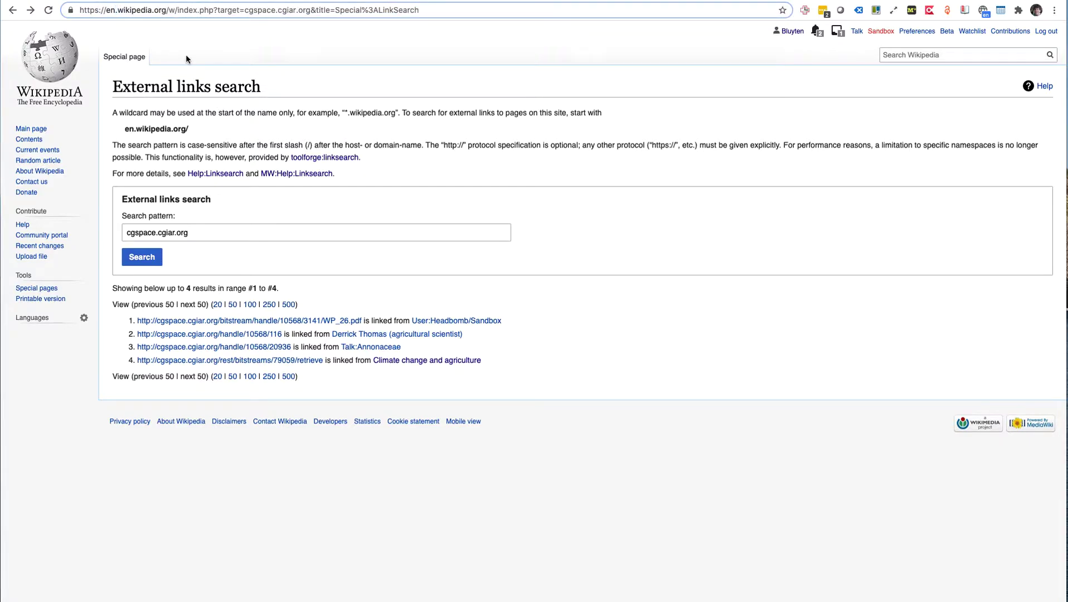
pyautogui.press('BackSpace')
pyautogui.press('BackSpace')
pyautogui.write('fr')
pyautogui.press('Return')
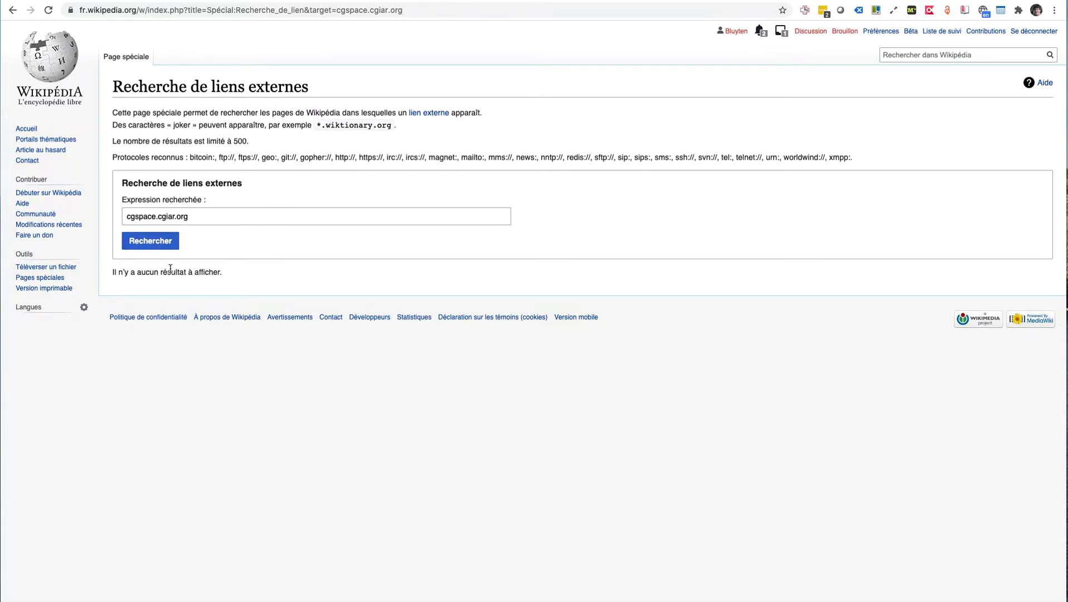
pyautogui.click(152, 241)
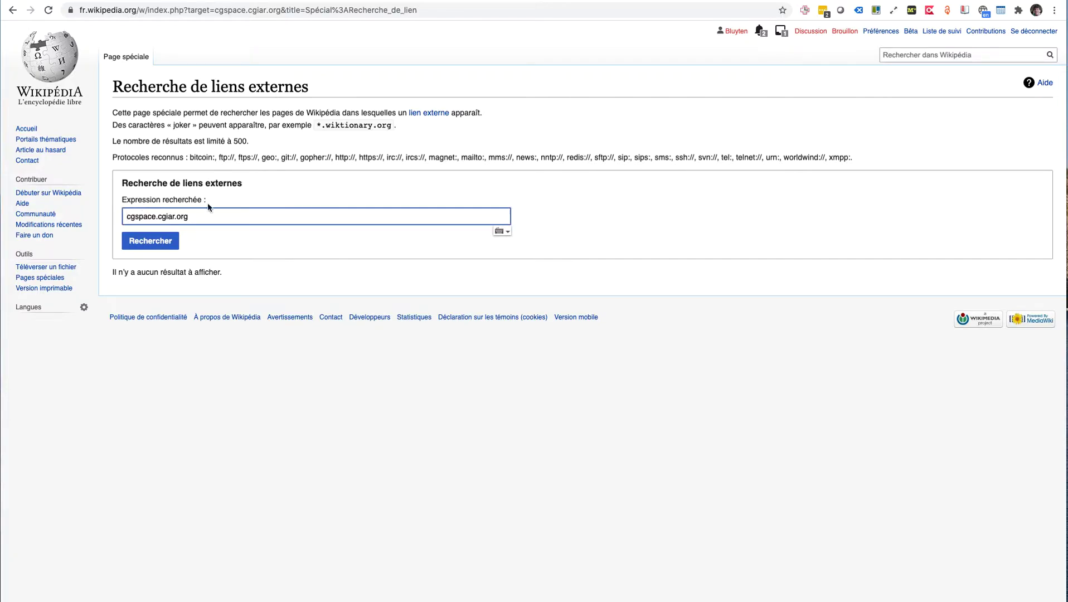
pyautogui.write('https://')
pyautogui.click(160, 241)
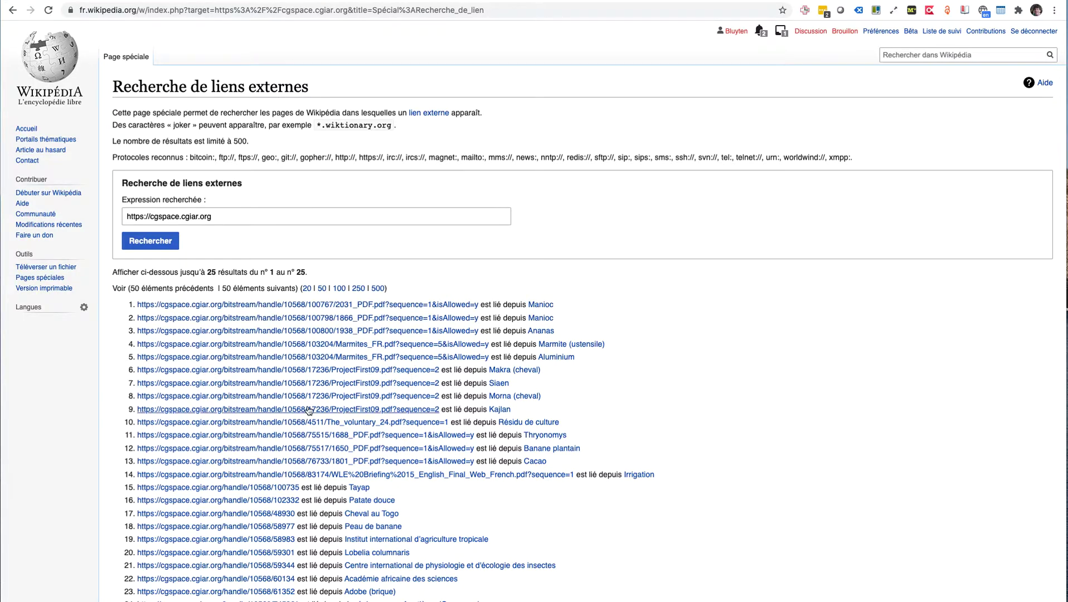
pyautogui.scroll(-3, 468, 418)
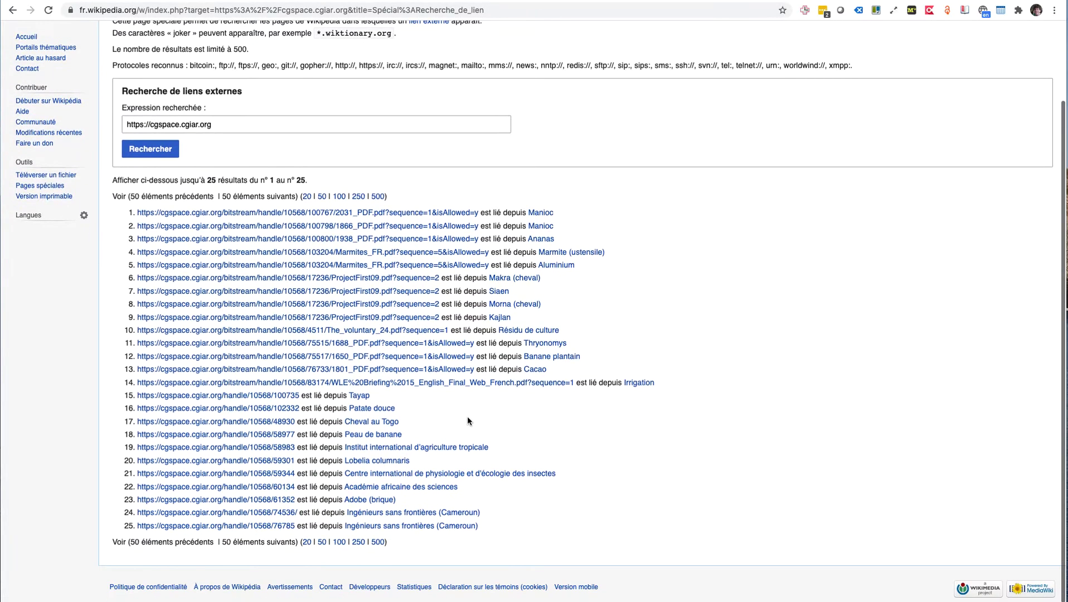
pyautogui.scroll(3, 535, 438)
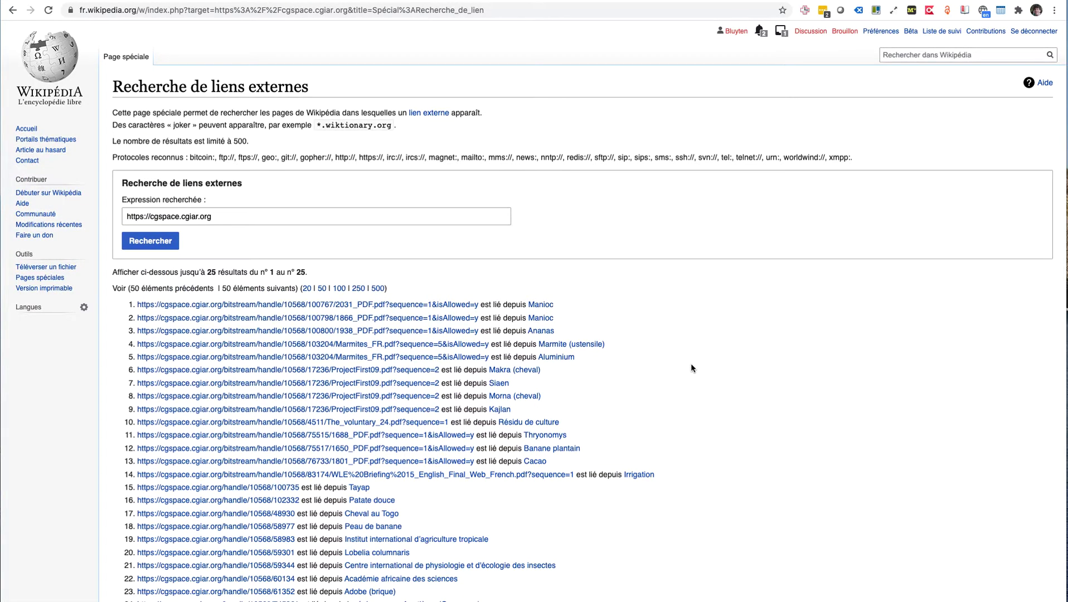